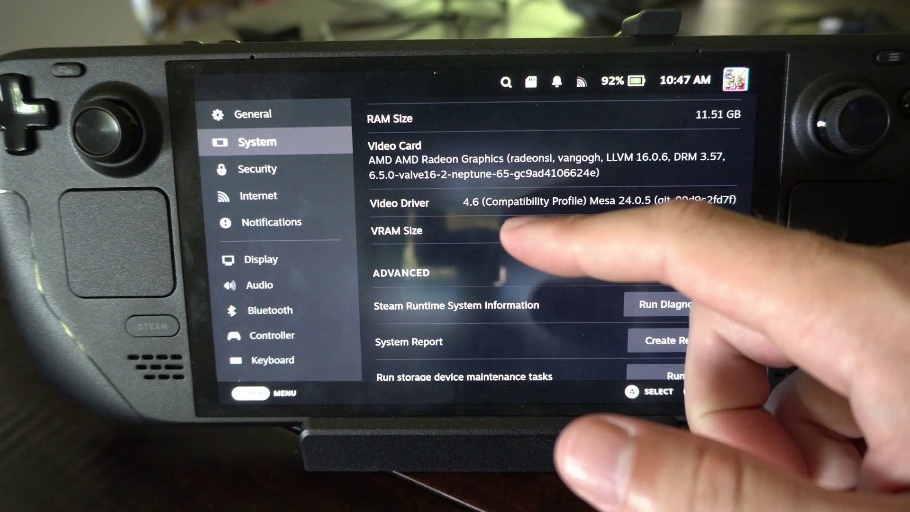
- Check the VRAM Size setting, leave System settings for home and bring up power options
{"action": "left_click", "coordinate": [381, 229]}
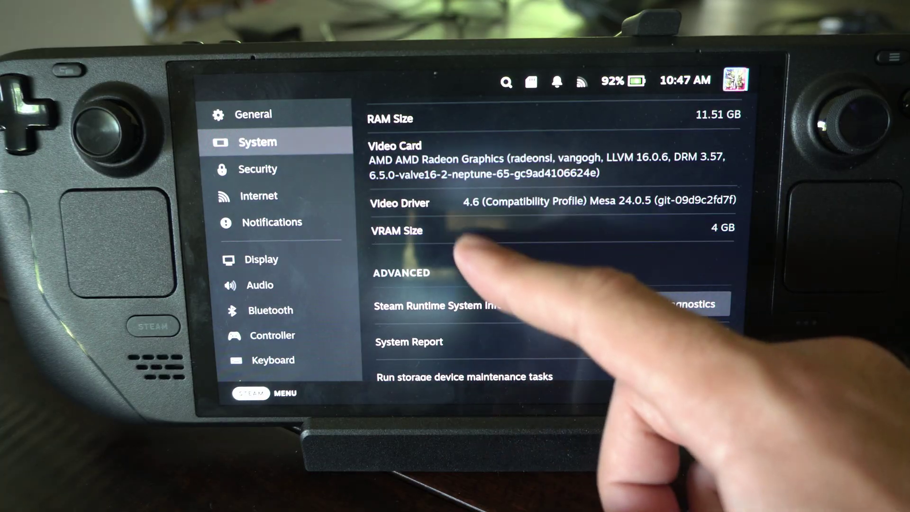
{"action": "scroll", "coordinate": [555, 242], "scroll_direction": "up", "scroll_amount": 1}
{"action": "scroll", "coordinate": [555, 242], "scroll_direction": "down", "scroll_amount": 1}
{"action": "scroll", "coordinate": [555, 241], "scroll_direction": "up", "scroll_amount": 1}
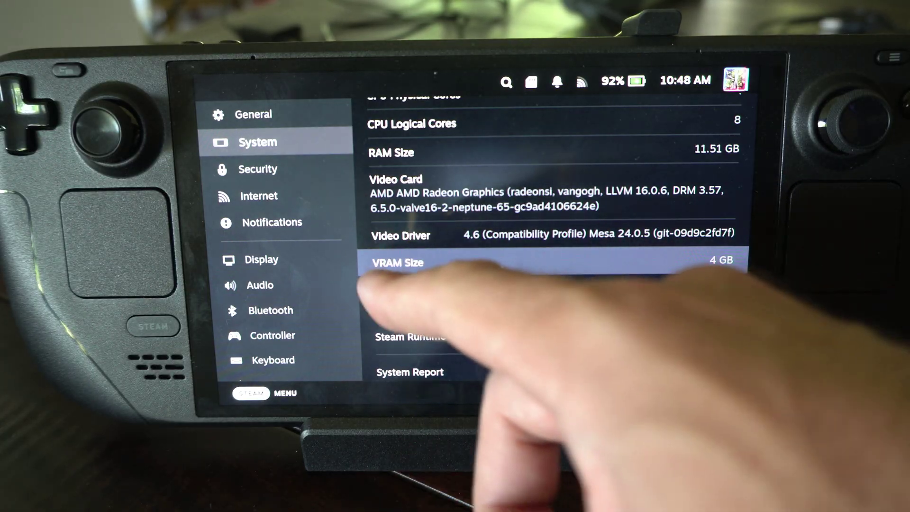
{"action": "key", "text": "Left"}
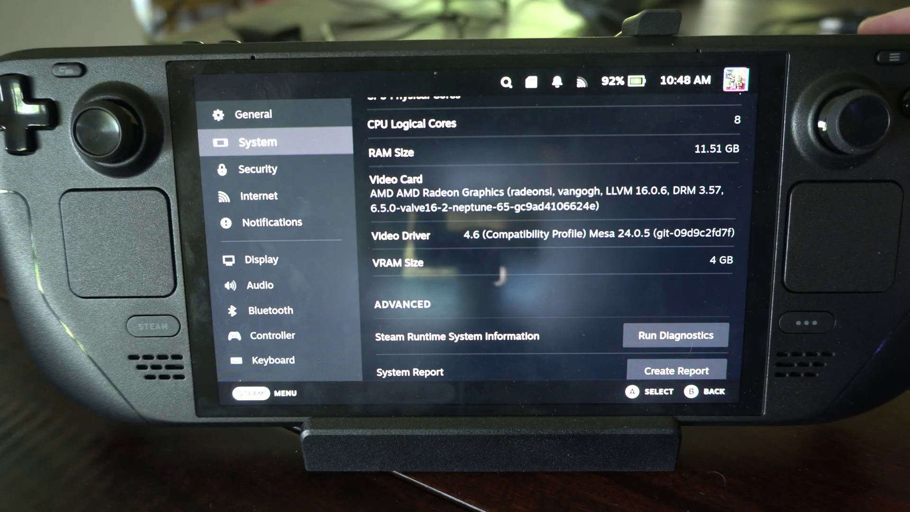
{"action": "key", "text": "Escape"}
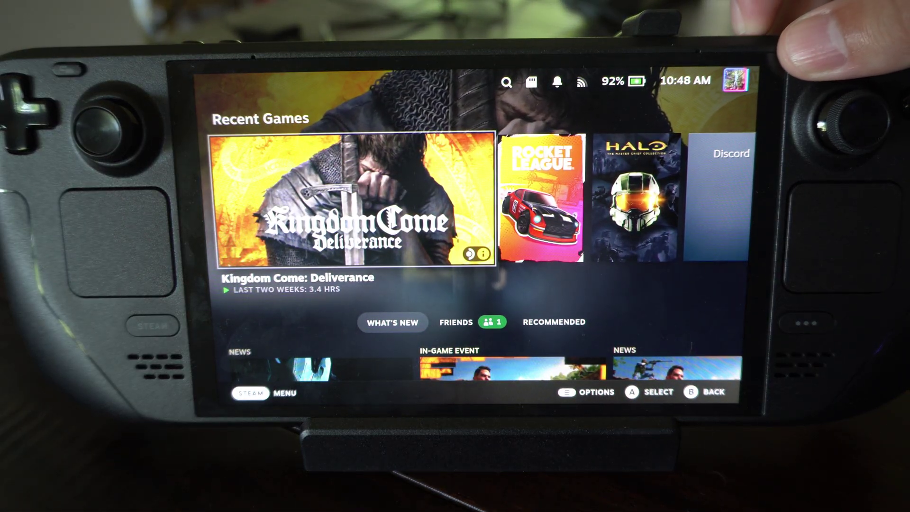
{"action": "key", "text": "XF86PowerOff"}
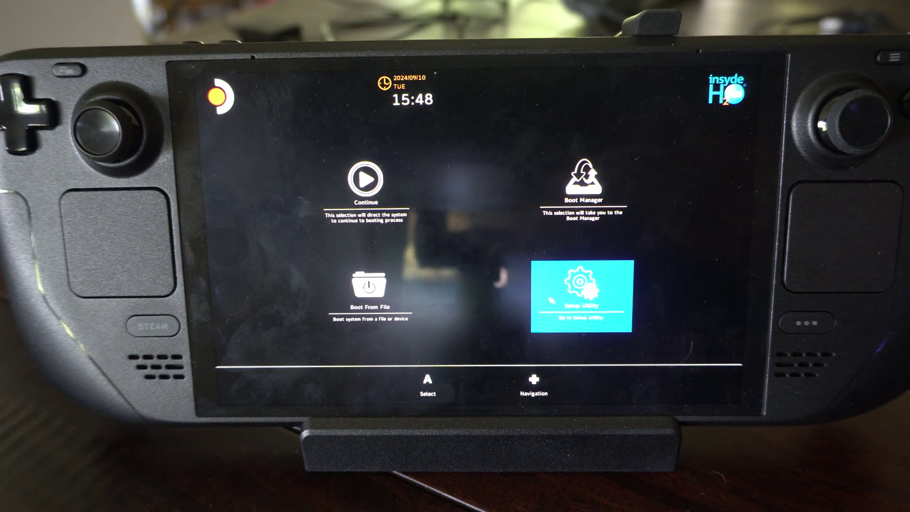
- Launch Setup Utility and move to the Advanced page showing UMA Frame buffer Size
{"action": "left_click", "coordinate": [550, 301]}
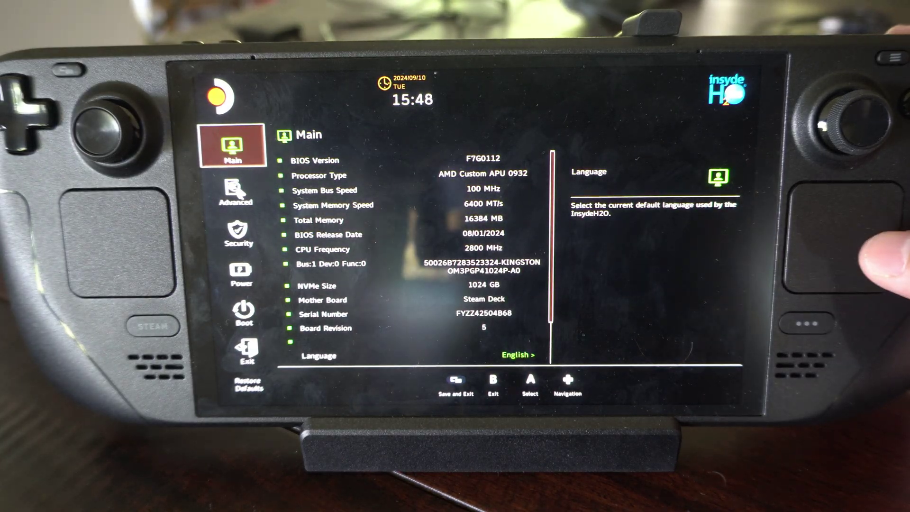
{"action": "key", "text": "Down"}
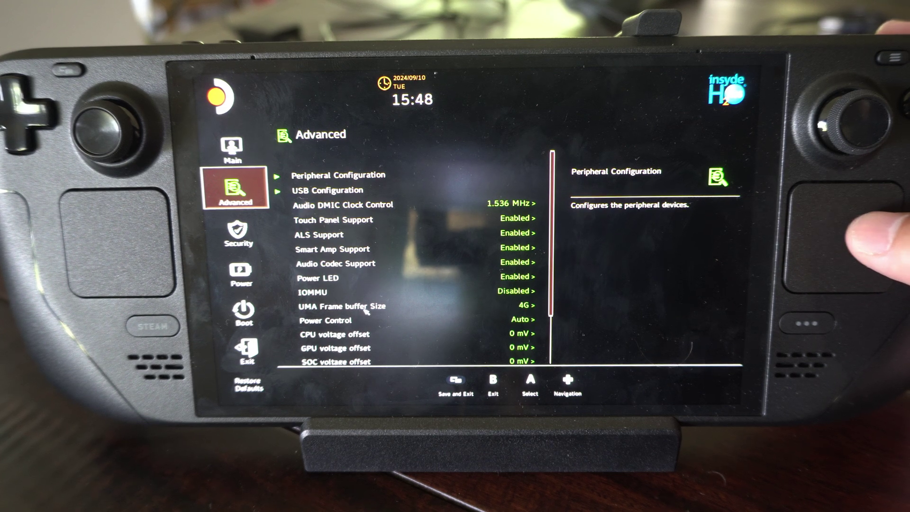
- Choose 4G for UMA Frame buffer Size and bring up the save-and-exit prompt
{"action": "left_click", "coordinate": [366, 310]}
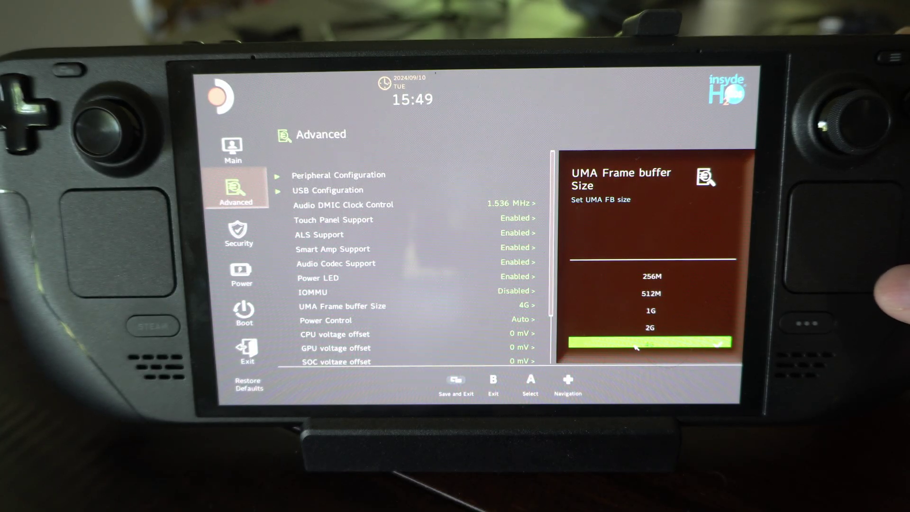
{"action": "key", "text": "Return"}
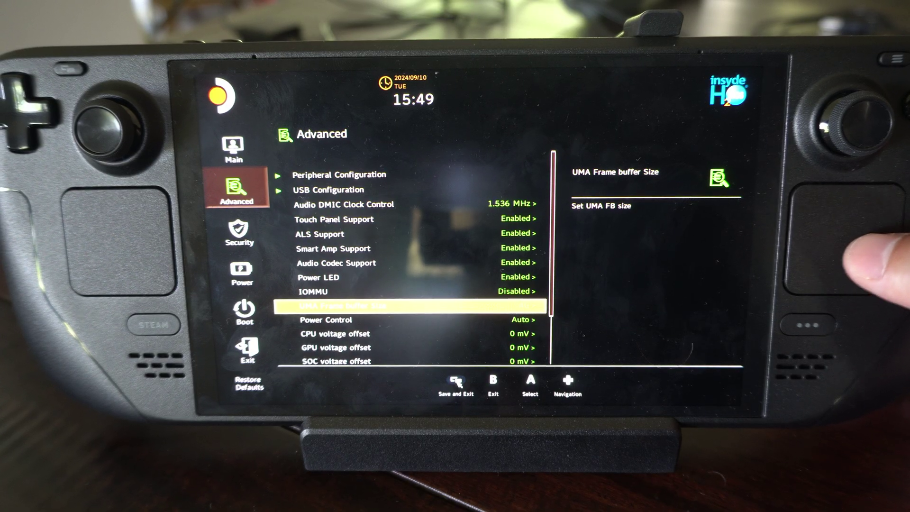
{"action": "key", "text": "F10"}
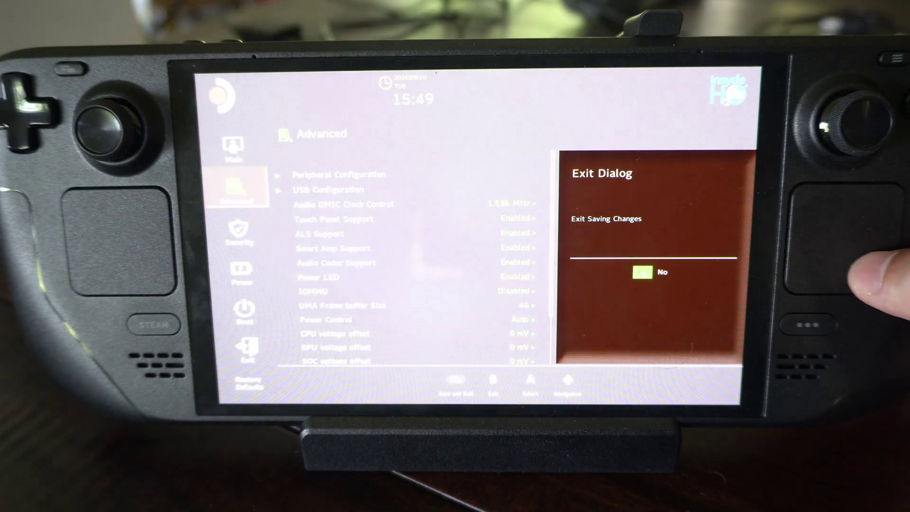